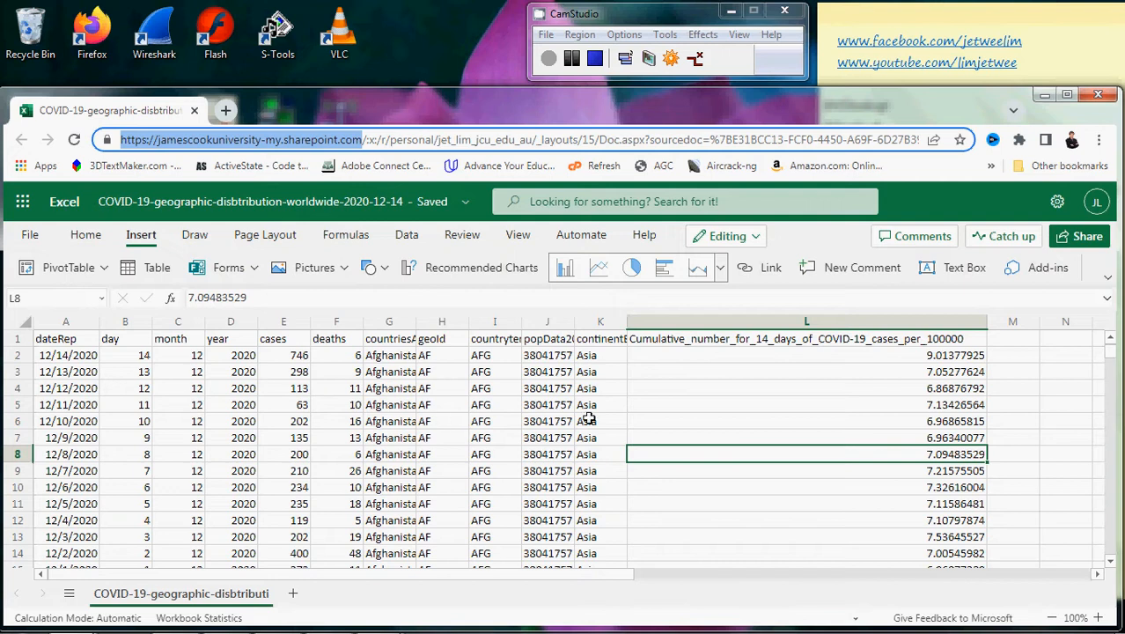
Step: Examine the dataset's date entries and its header row from dateRep through the cumulative 14-day cases column
left_click(76, 342)
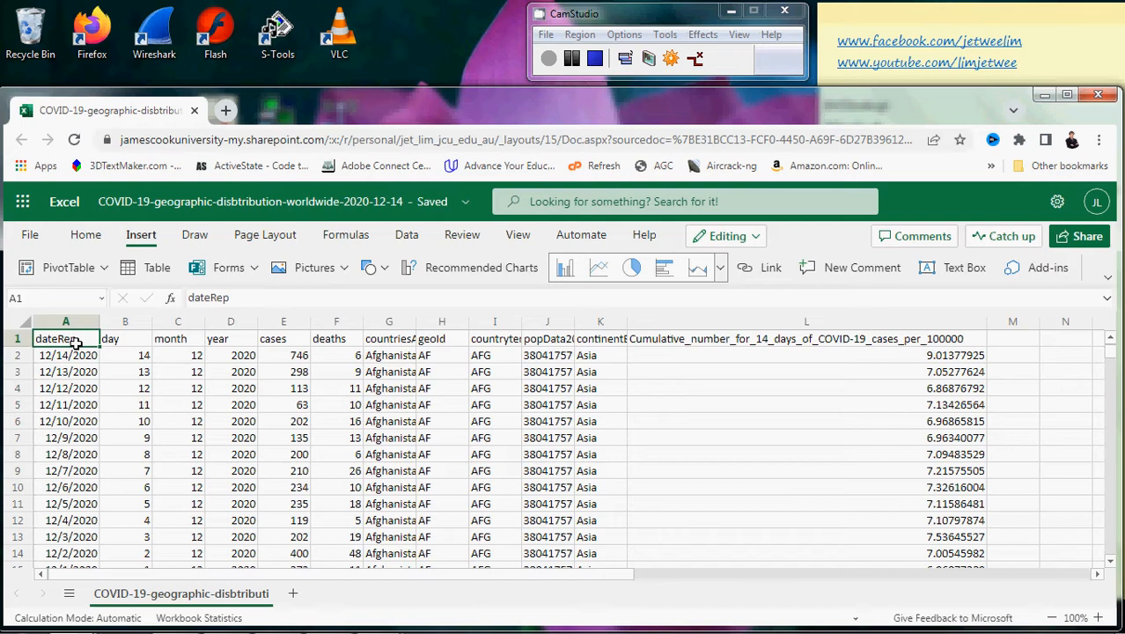
key("Down")
key("Down")
key("Down")
key("Down")
key("Down")
key("Down")
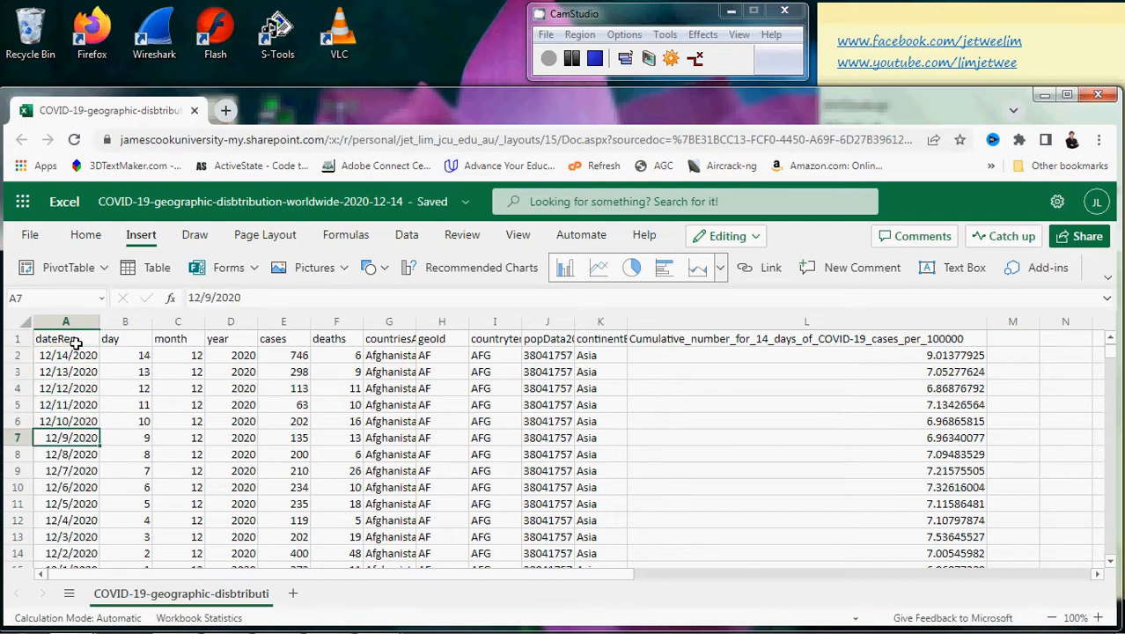
key("Up")
key("Up")
key("Up")
key("Up")
key("Up")
key("Up")
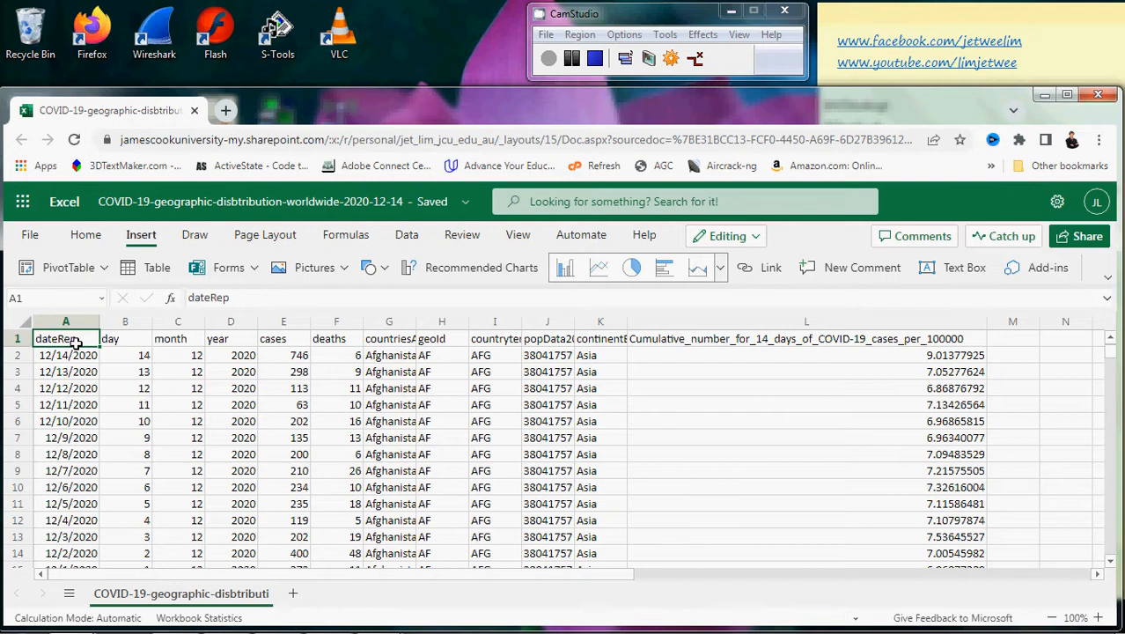
key("Right")
key("Right")
key("Right")
key("Right")
key("Right")
key("Right")
key("Right")
key("Right")
key("Right")
key("Right")
key("Right")
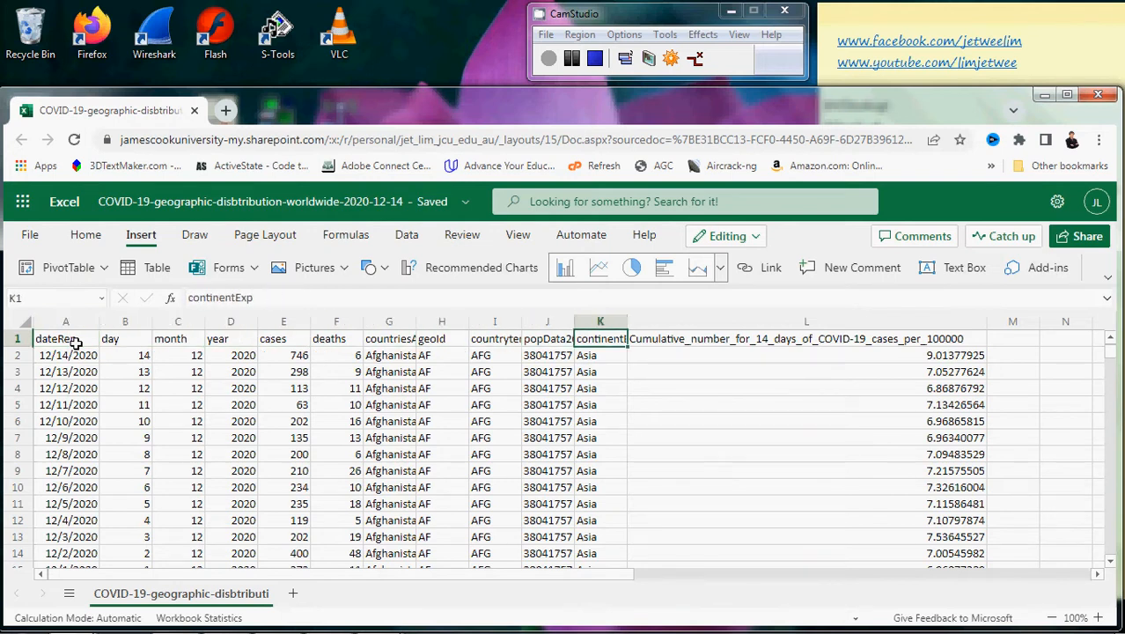
key("Right")
key("Left")
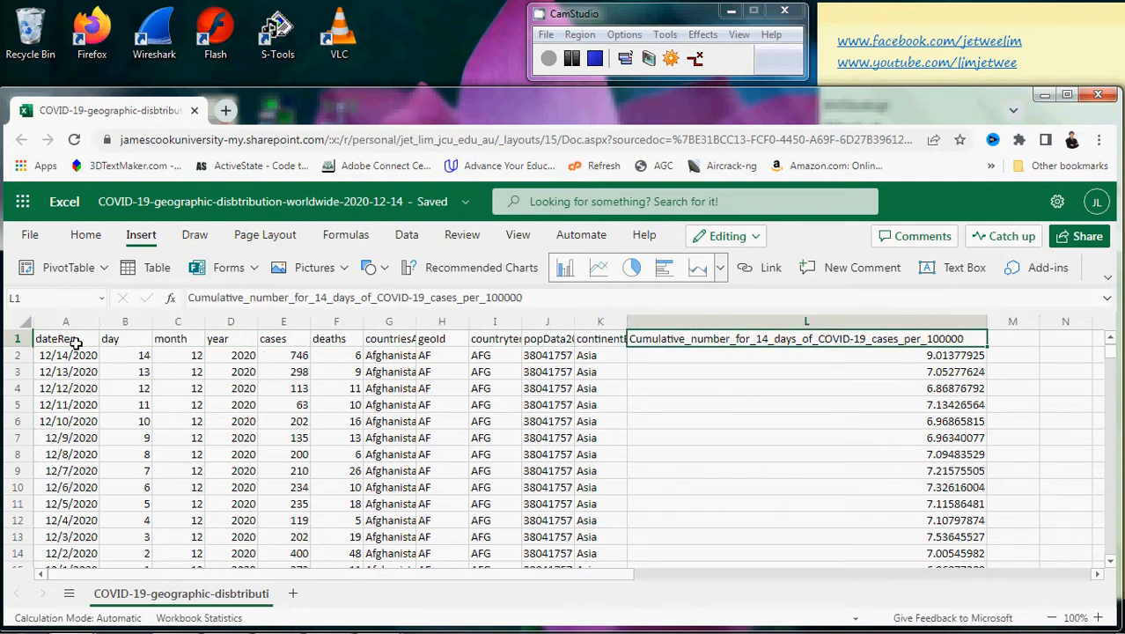
Step: Look down the rows of the cumulative 14-day cases per 100000 column
key("Down")
key("Down")
key("Down")
key("Down")
key("Down")
key("Down")
key("Down")
key("Down")
key("Down")
key("Down")
key("Down")
key("Down")
key("Down")
key("Down")
key("Down")
key("Down")
key("Down")
key("Down")
key("Down")
key("Down")
key("Down")
key("Down")
key("Down")
key("Down")
key("Down")
key("Down")
key("Down")
key("Down")
key("Down")
key("Down")
key("Down")
key("Down")
key("Down")
key("Down")
key("Down")
key("Down")
key("Down")
key("Down")
key("Down")
key("Down")
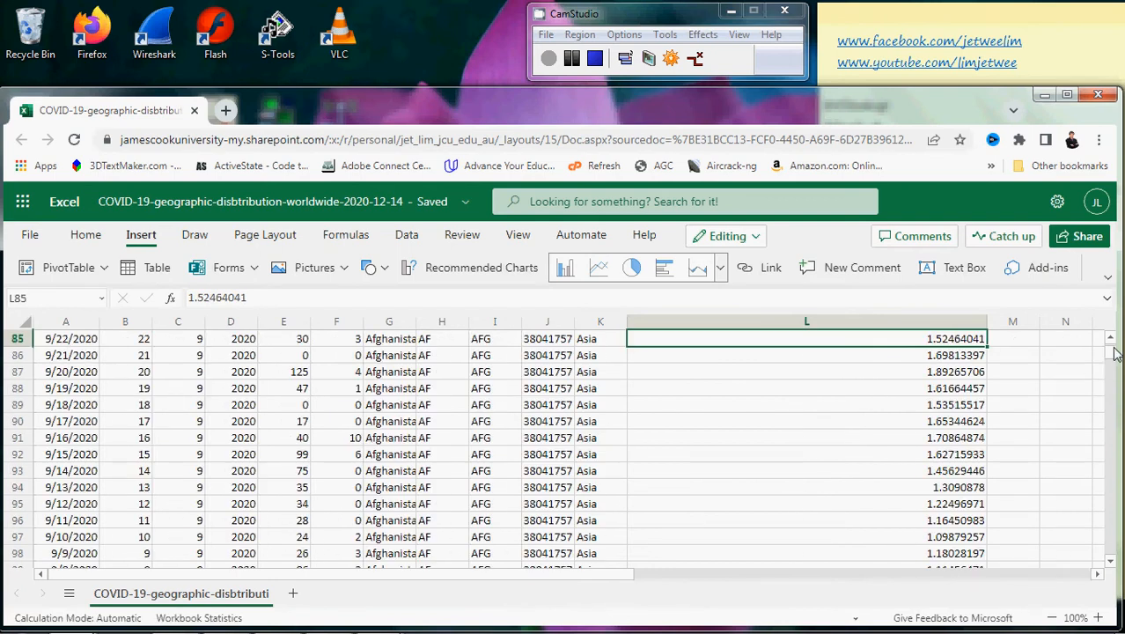
Step: Select the entire dataset from the last record's cell L61901 back to A1
left_click_drag(1111, 352, 1118, 546)
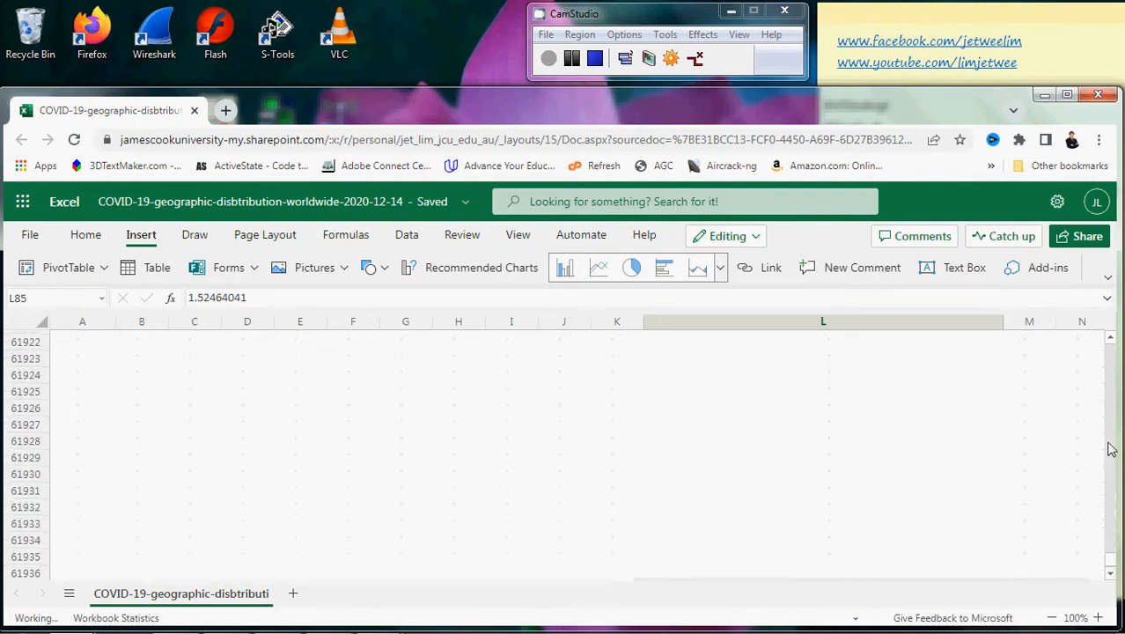
scroll(1112, 343, "up", 10)
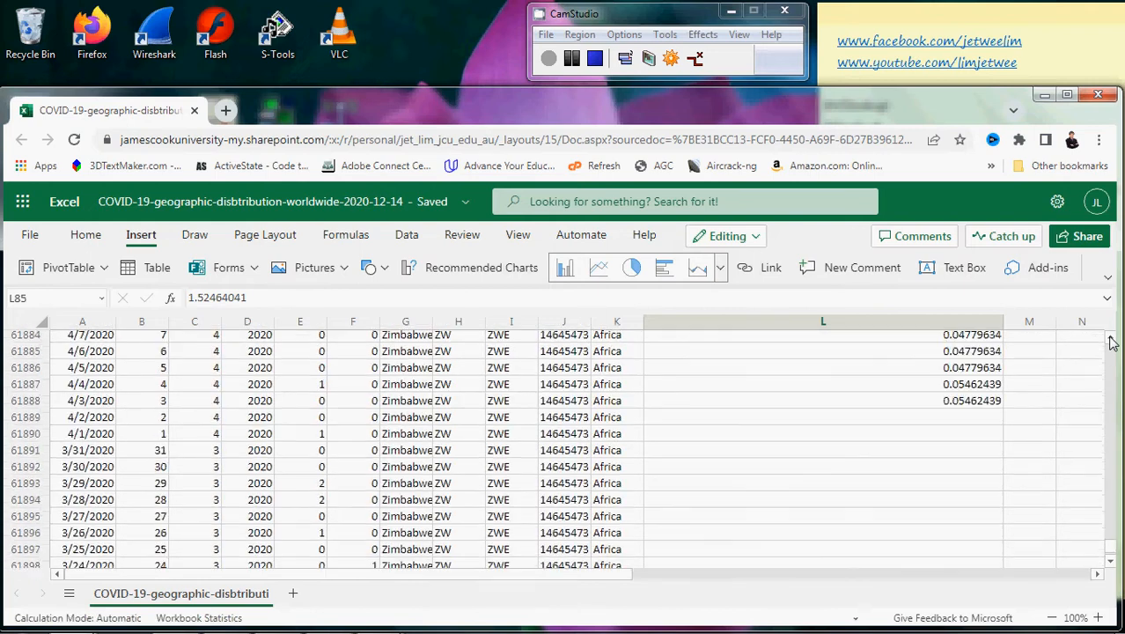
left_click(800, 547)
key("Down")
key("Down")
key("Down")
key("Down")
key("Down")
key("Down")
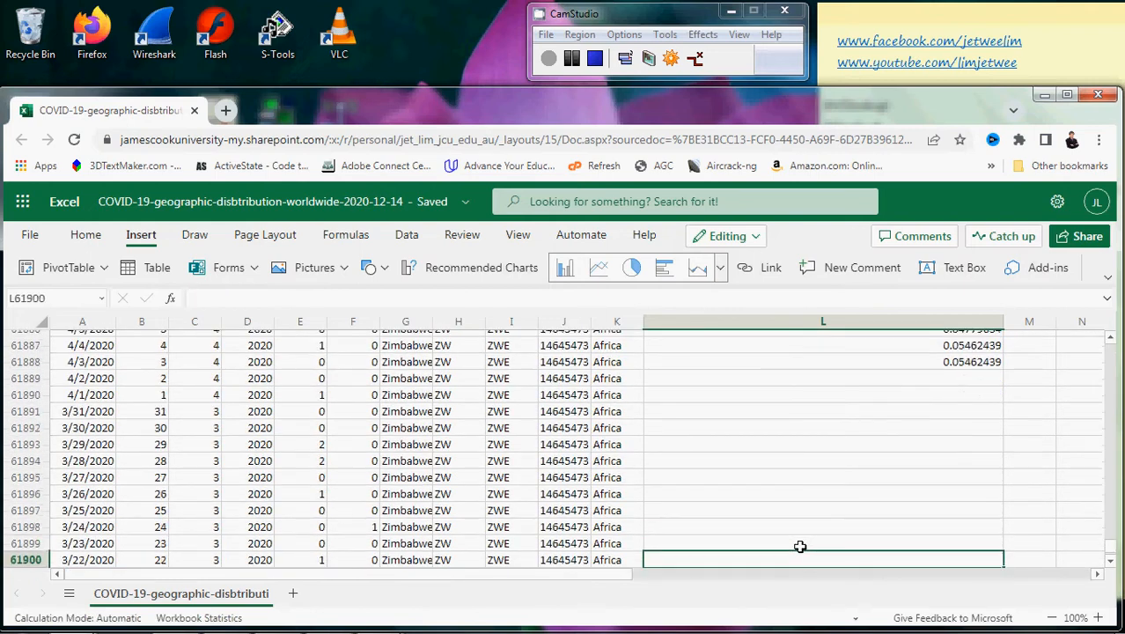
key("Up")
key("Up")
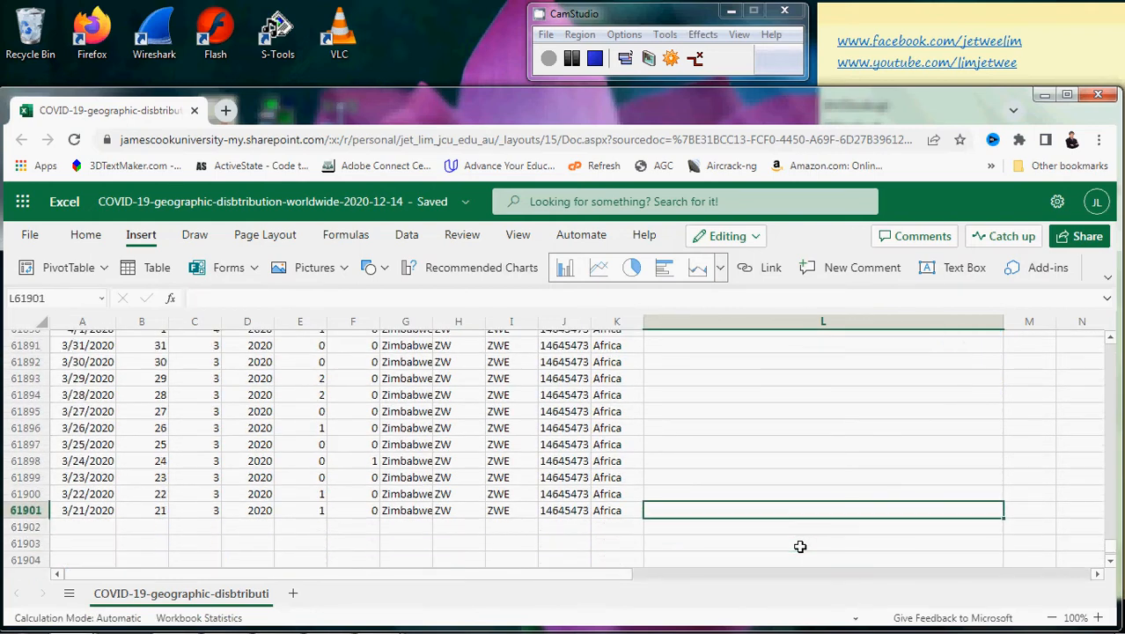
key("ctrl+shift+Home")
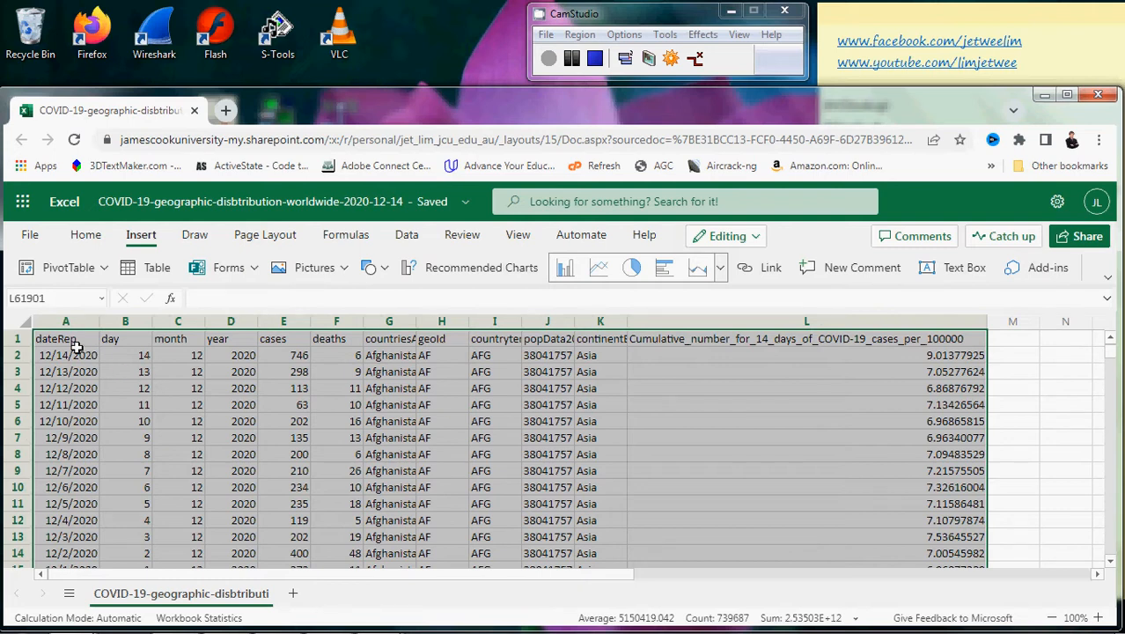
Step: Insert a PivotTable from the selected data on a new sheet and open that sheet
left_click(63, 273)
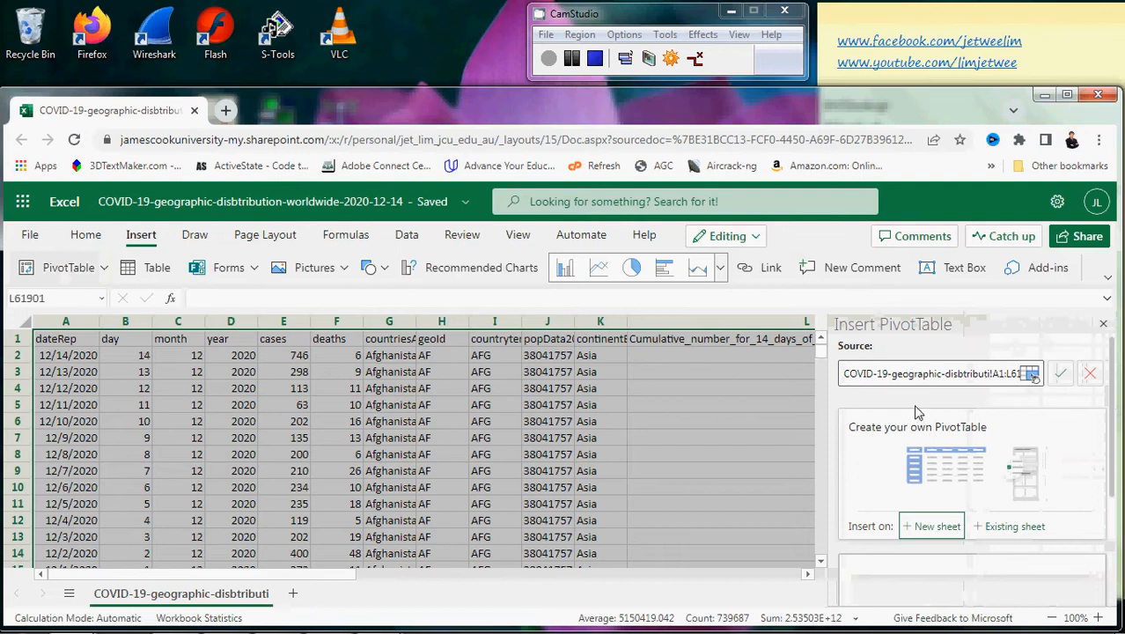
left_click(942, 528)
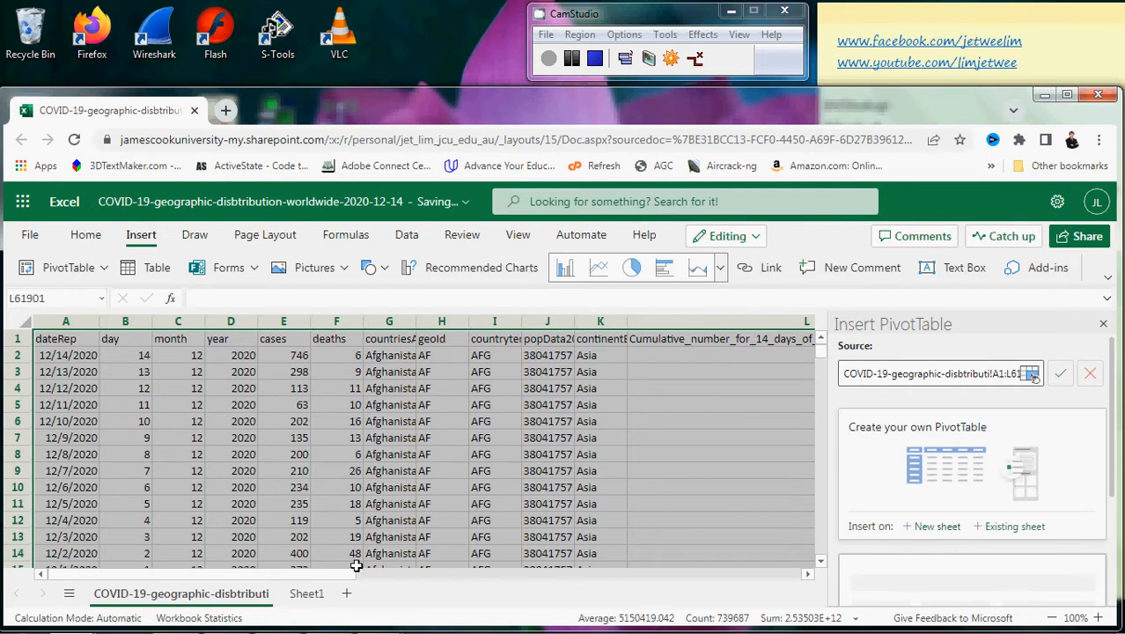
left_click(308, 594)
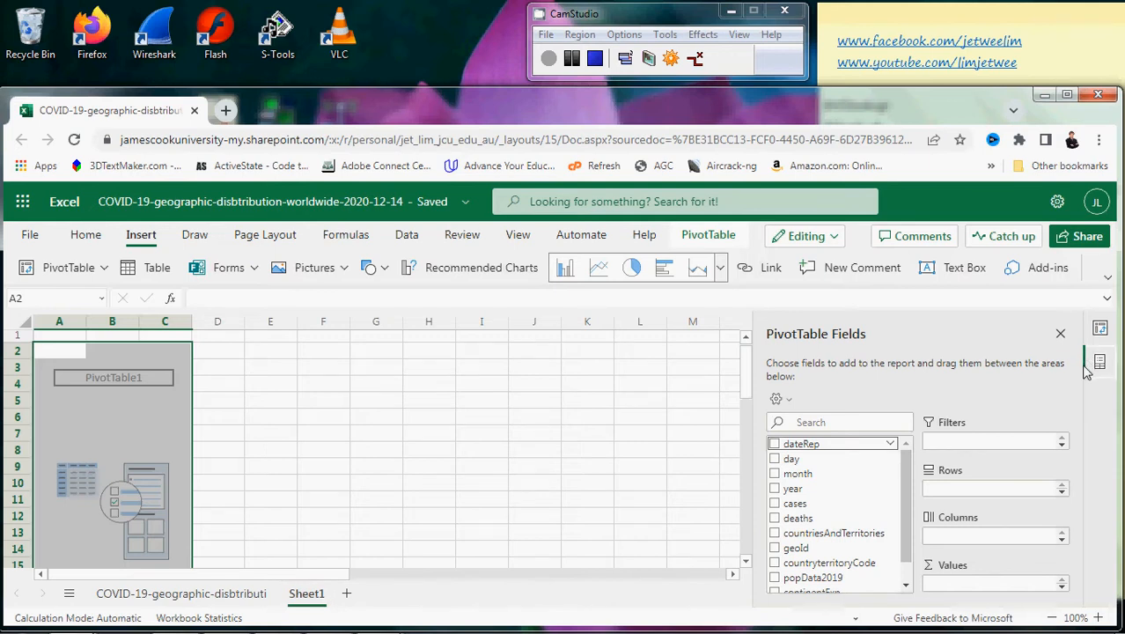
Step: Add the year, month and countriesAndTerritories fields to the PivotTable
scroll(902, 495, "down", 1)
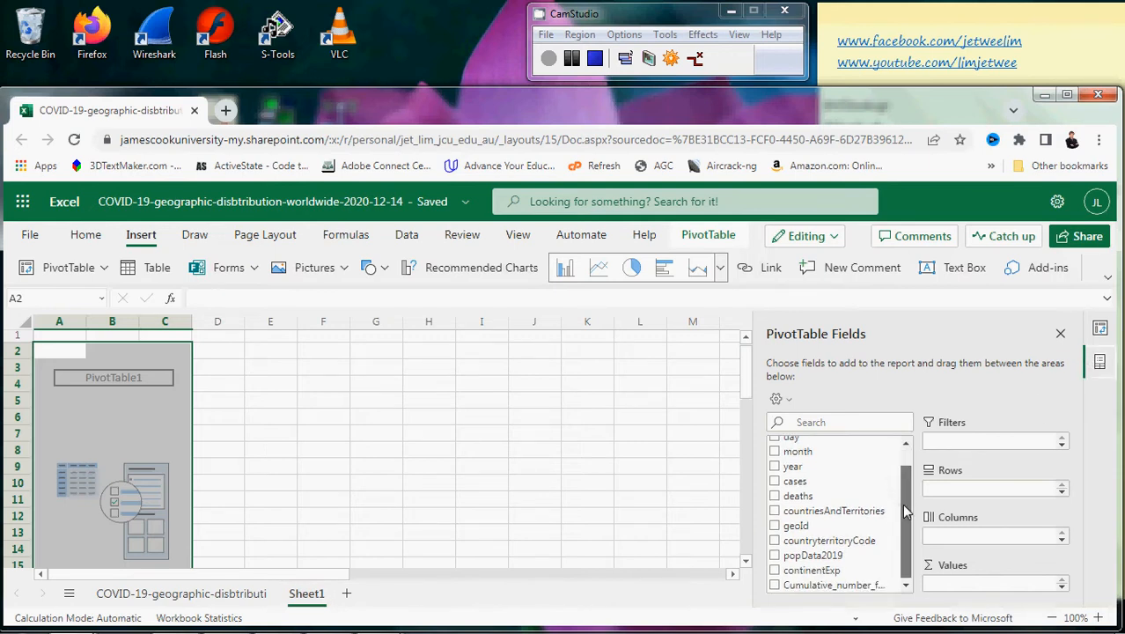
scroll(904, 493, "up", 1)
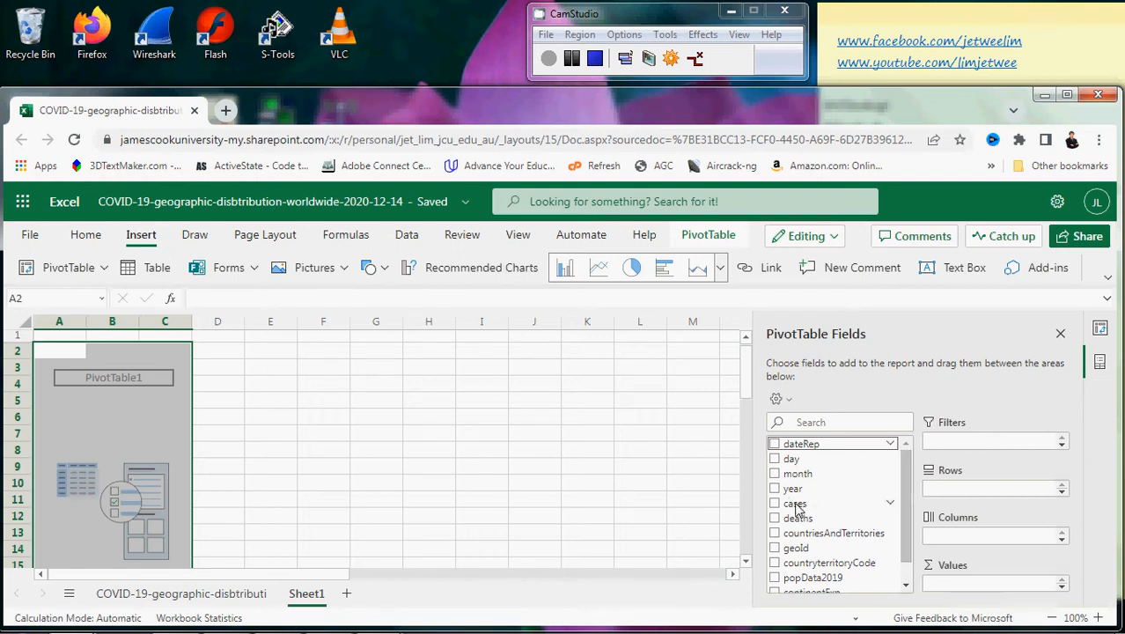
left_click(775, 489)
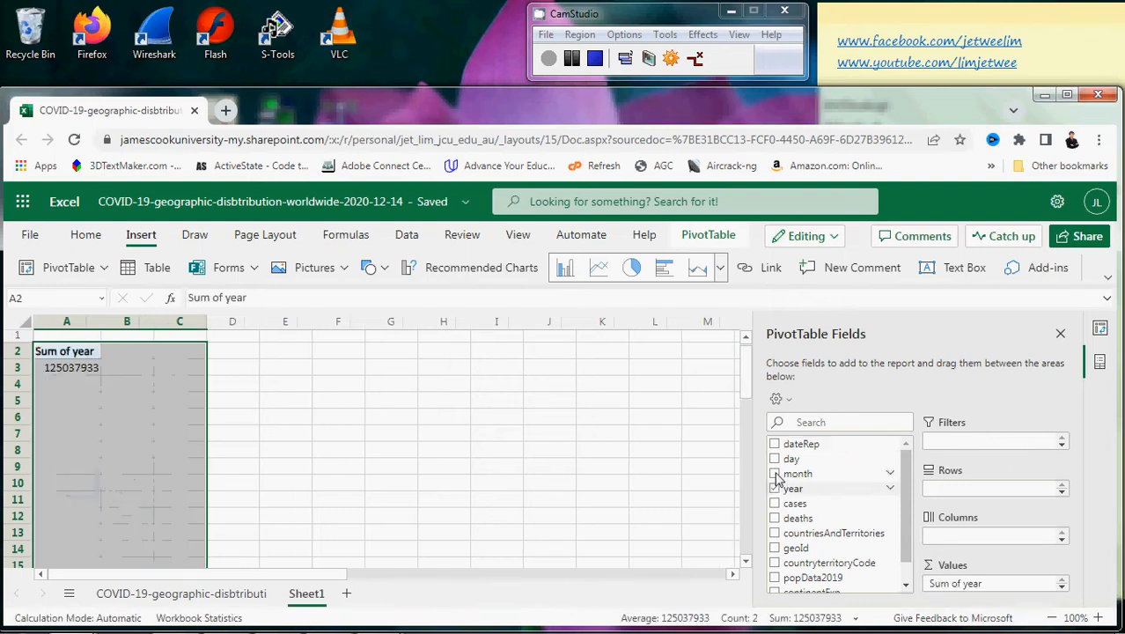
left_click(775, 475)
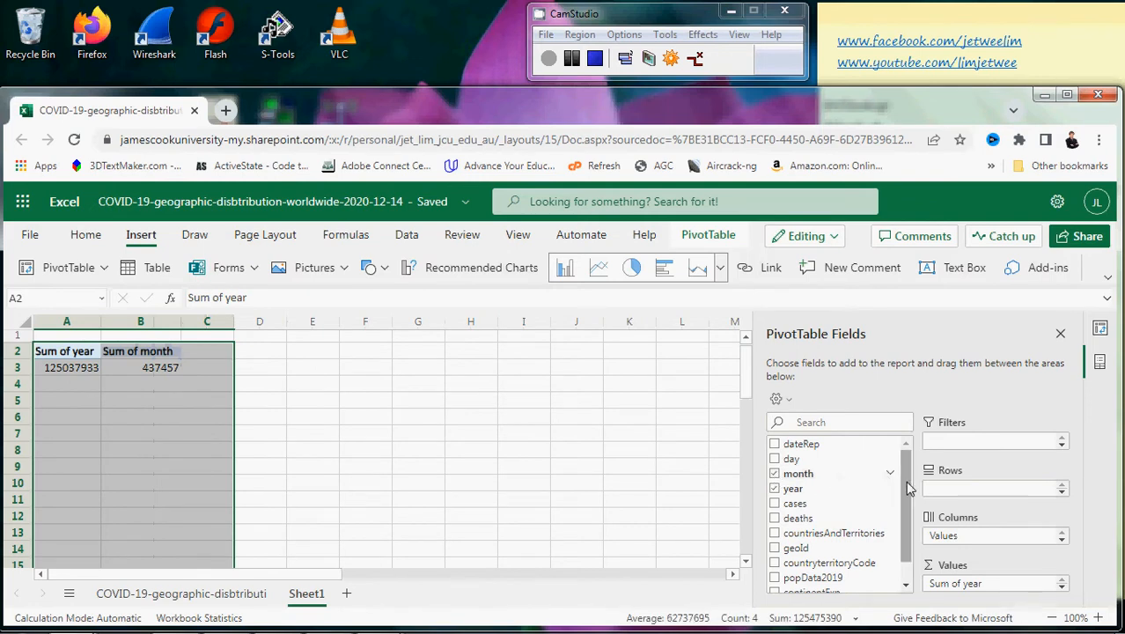
left_click(775, 534)
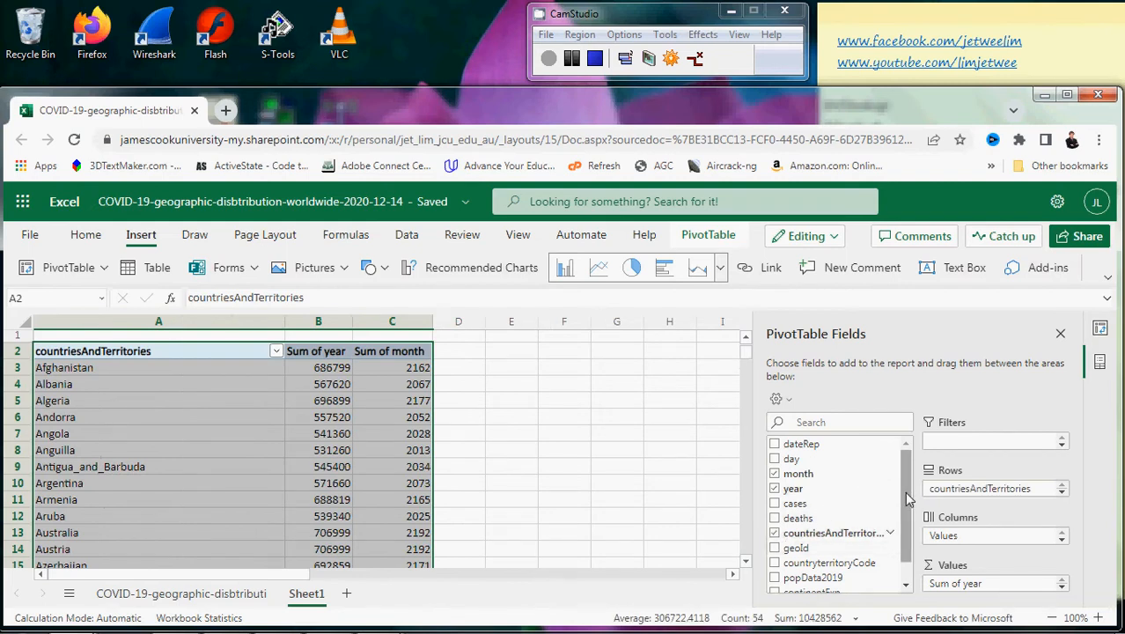
Step: Add the cases and deaths fields to the PivotTable
left_click_drag(906, 505, 906, 539)
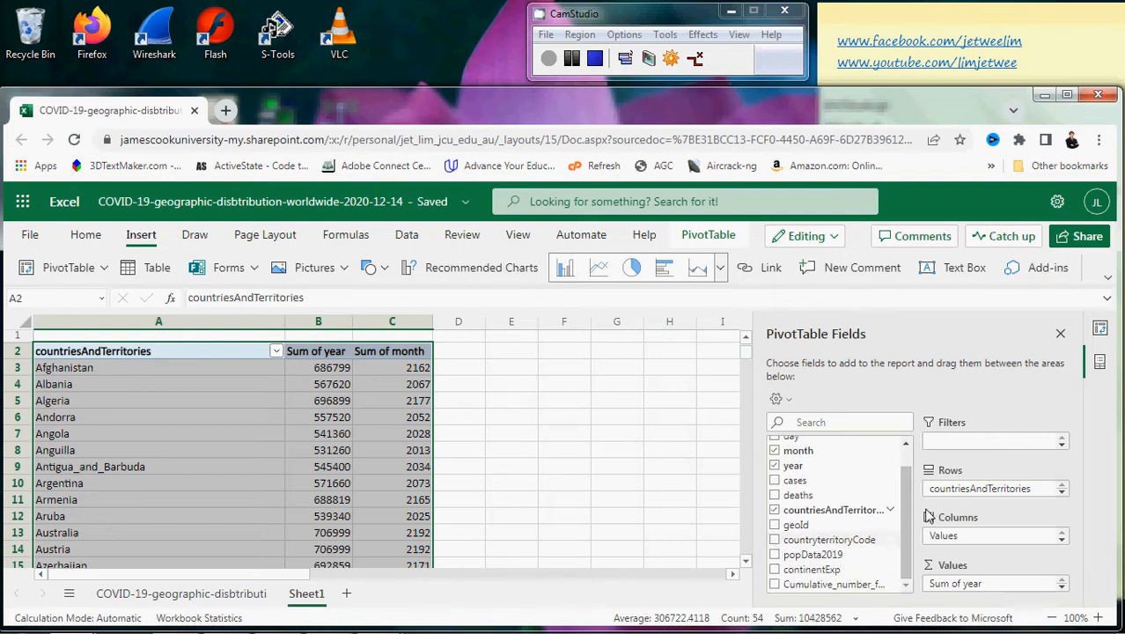
left_click(773, 481)
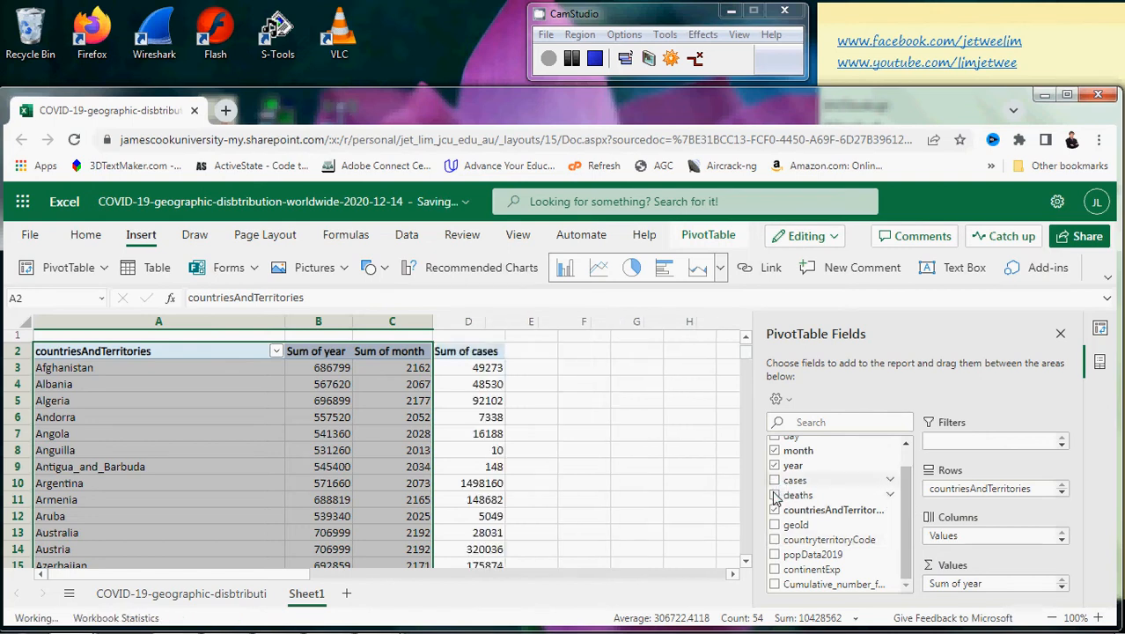
left_click(774, 496)
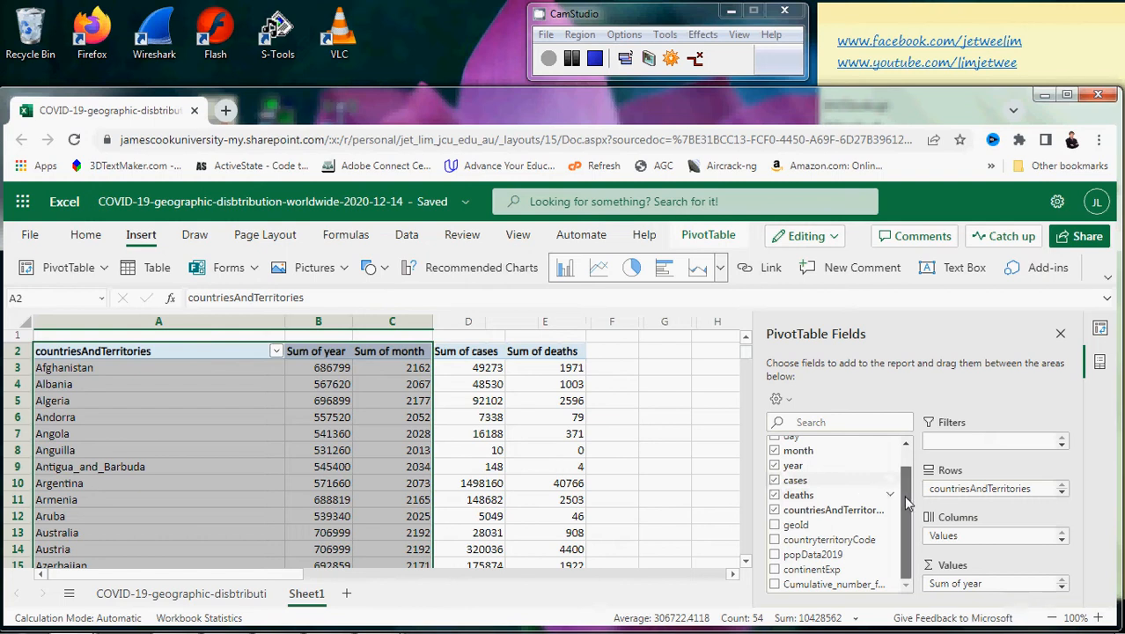
mouse_move(902, 491)
left_mouse_down()
mouse_move(907, 464)
mouse_move(911, 500)
left_mouse_up()
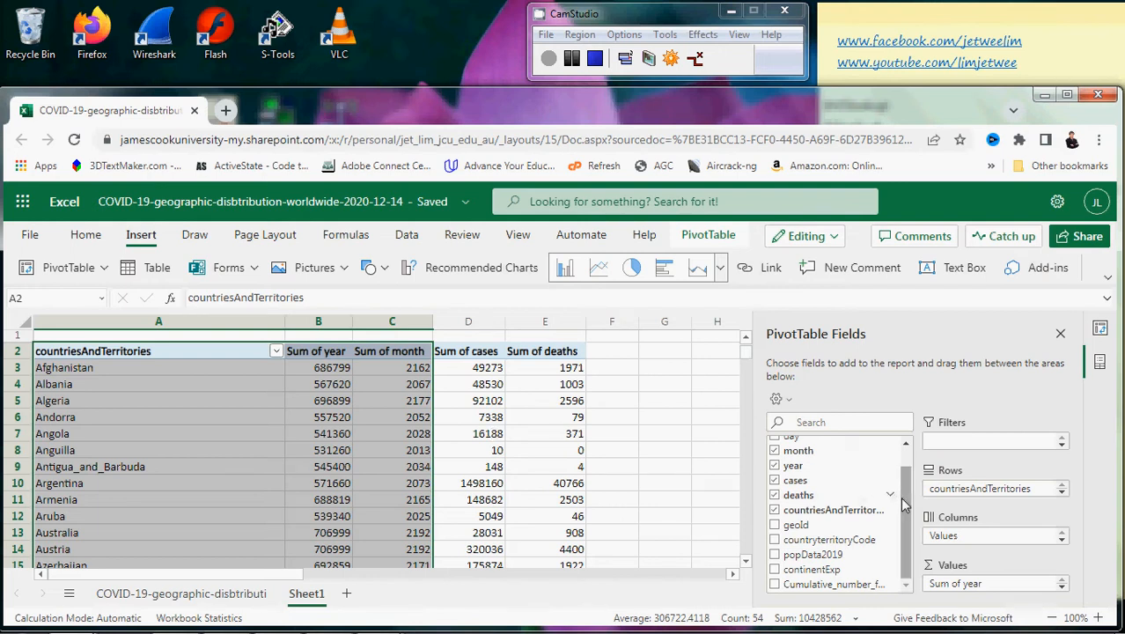
mouse_move(907, 506)
left_mouse_down()
mouse_move(907, 458)
mouse_move(906, 491)
left_mouse_up()
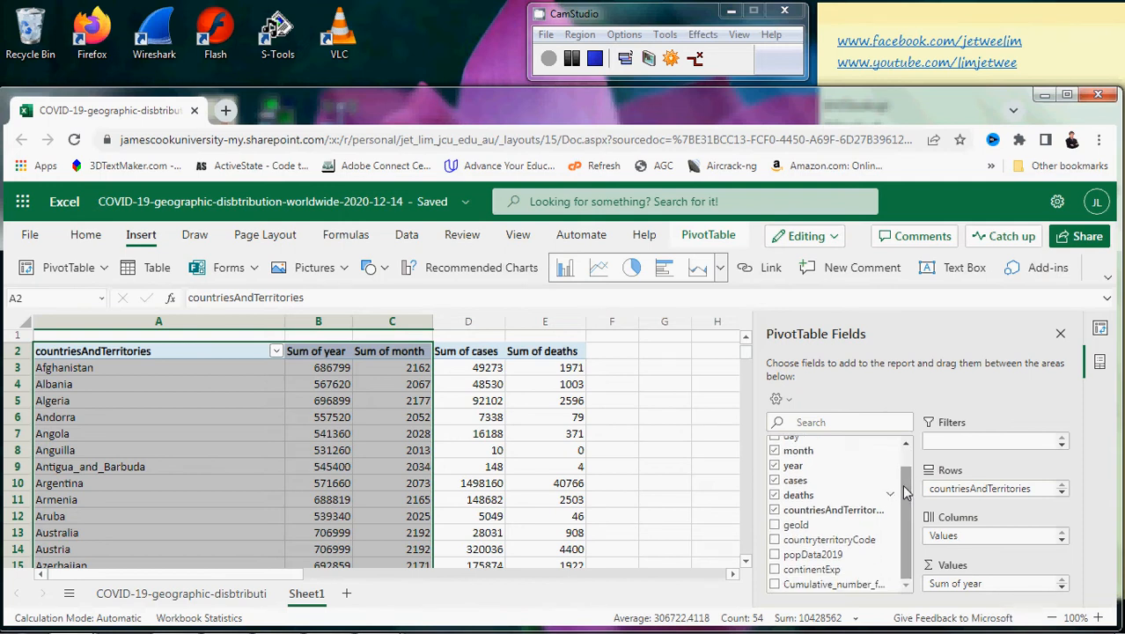
Step: Check the sort and filter options of the PivotTable's countriesAndTerritories column
left_click(505, 417)
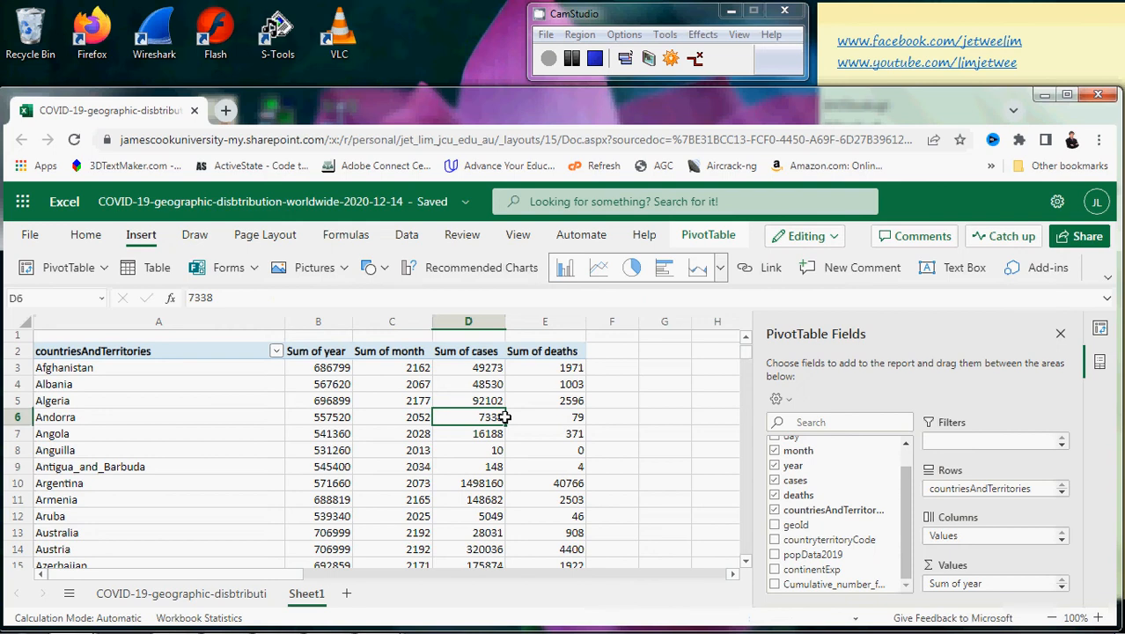
left_click(276, 353)
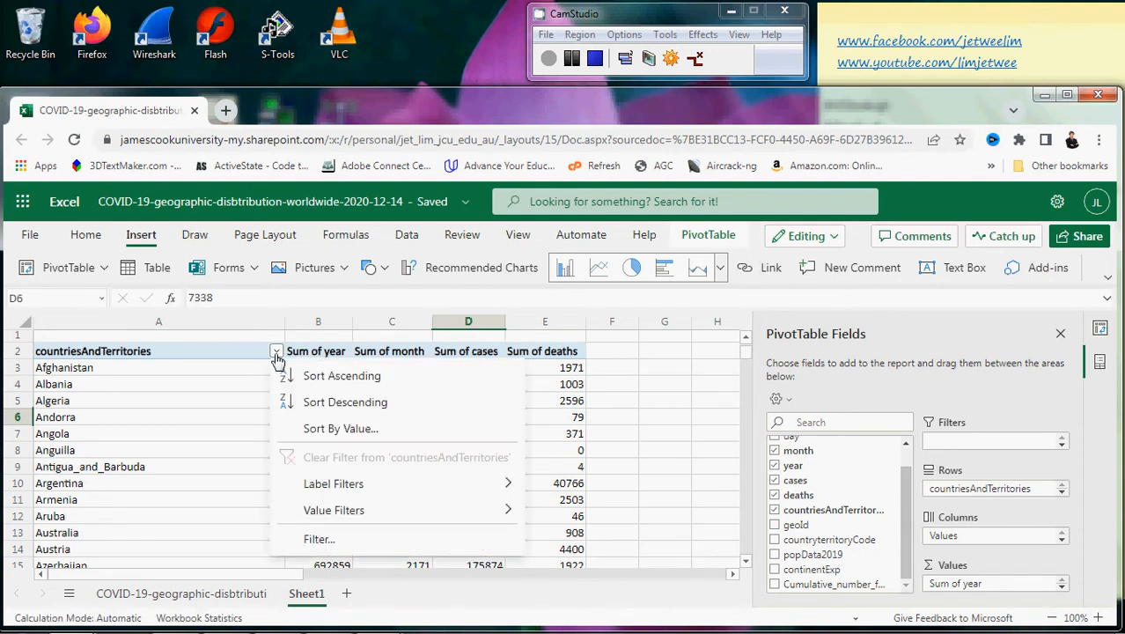
left_click(276, 355)
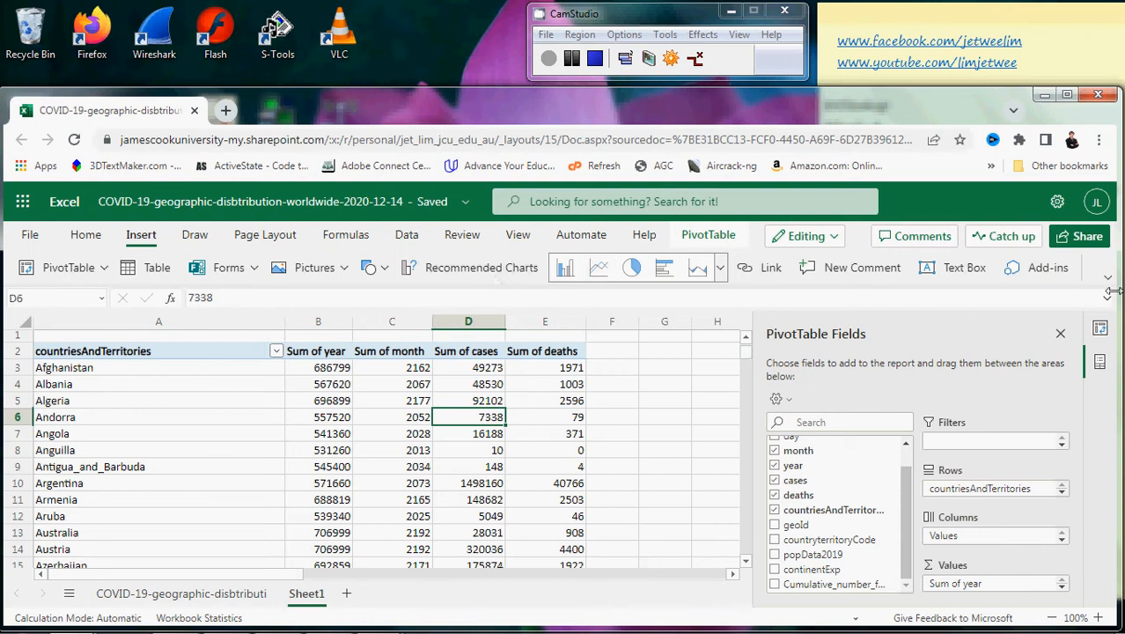
Step: Insert the first recommended PivotChart, plotting multiple values by countriesAndTerritories, and close the chart recommendations
left_click(1060, 333)
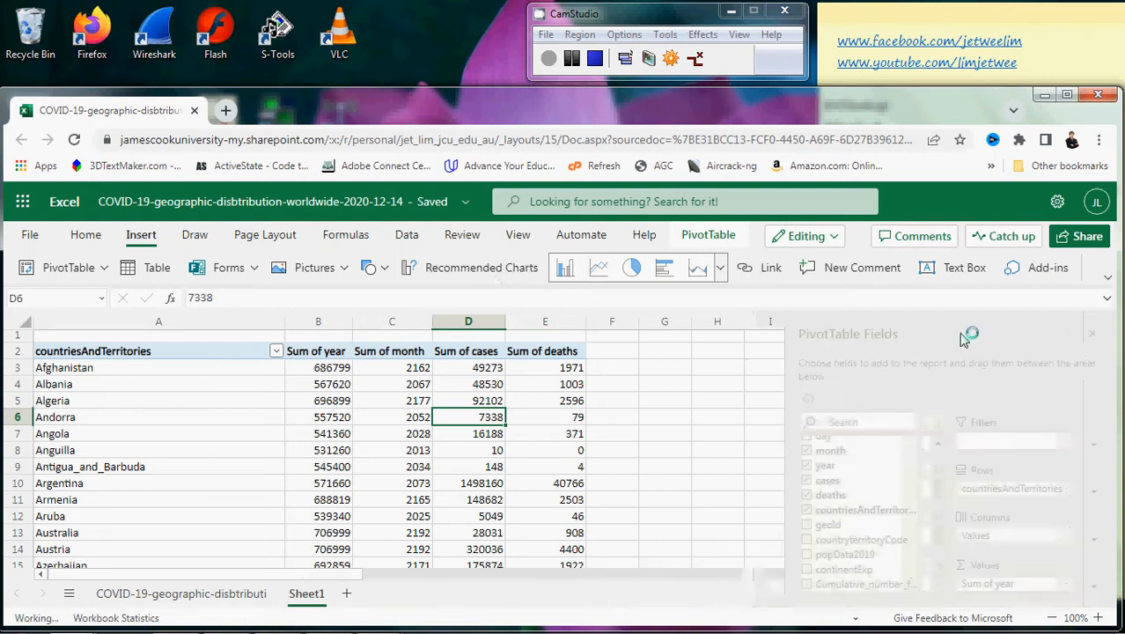
left_click(493, 276)
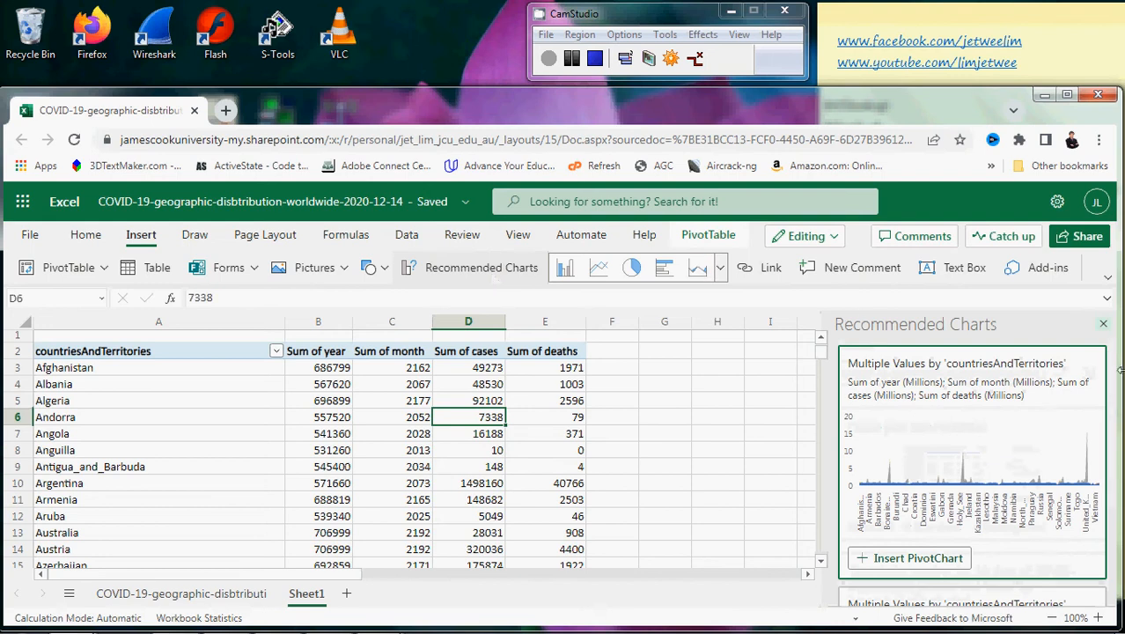
left_click_drag(1113, 374, 1111, 453)
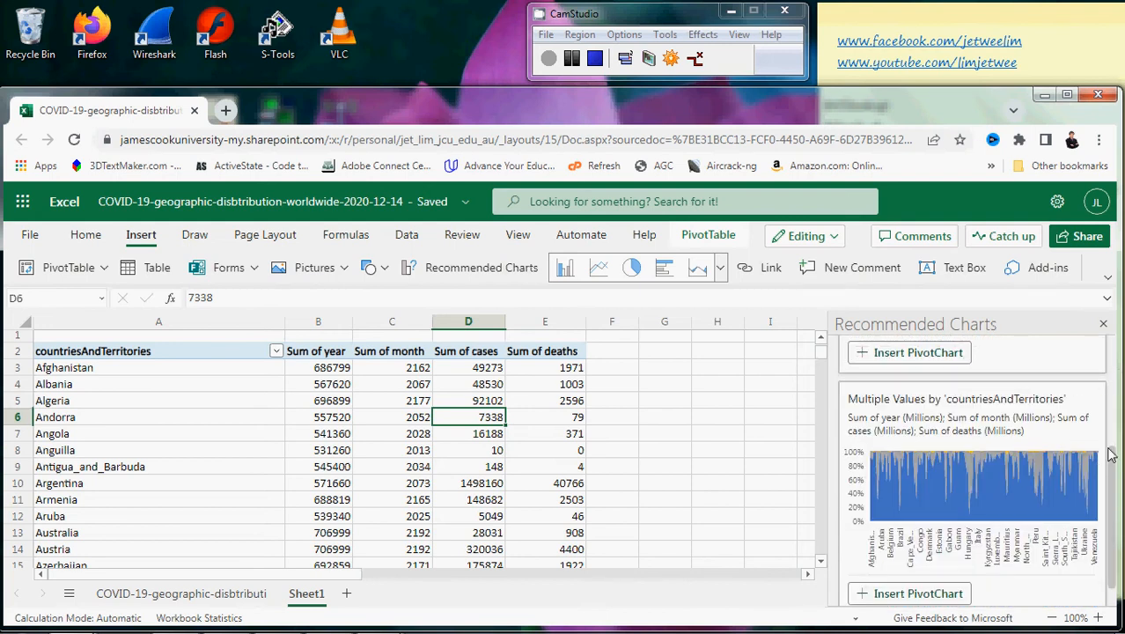
left_click_drag(1110, 452, 1111, 359)
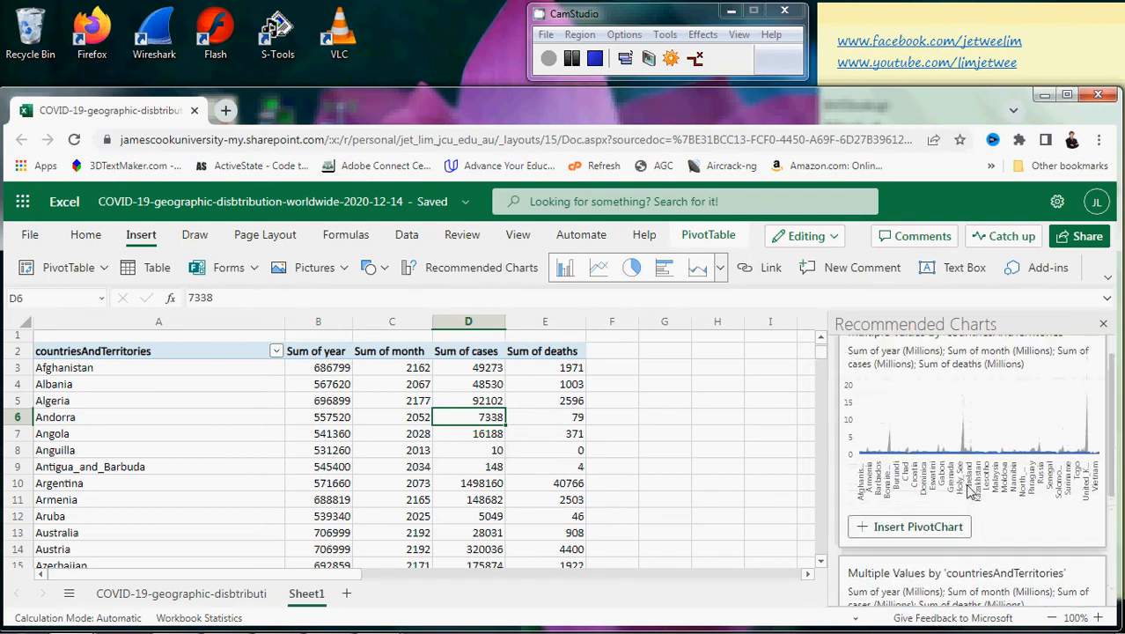
left_click(921, 533)
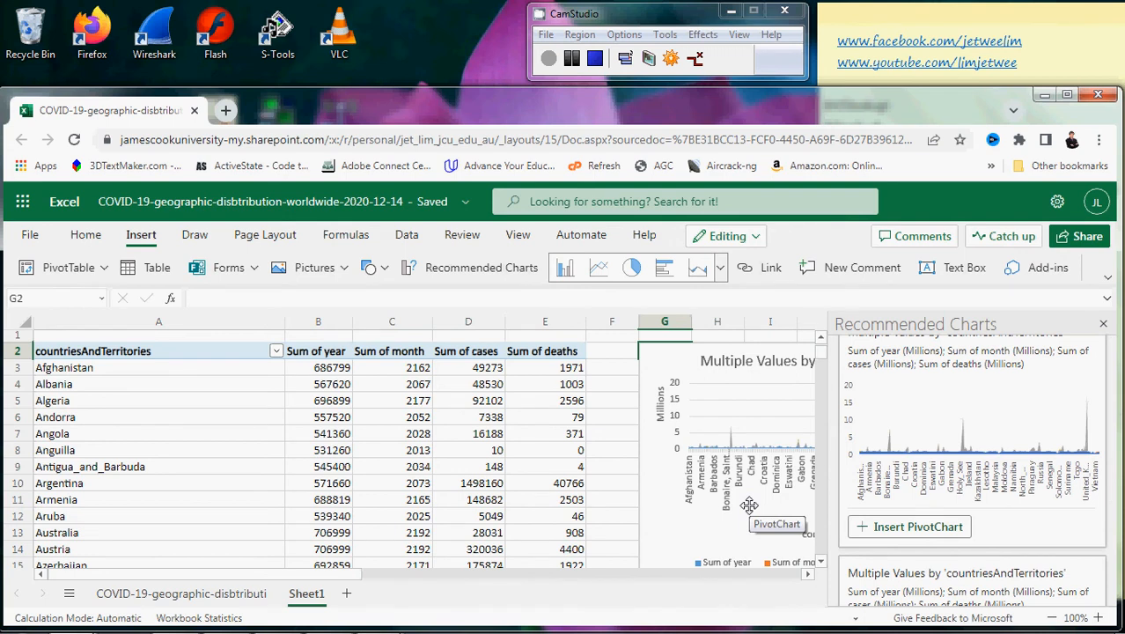
left_click(481, 480)
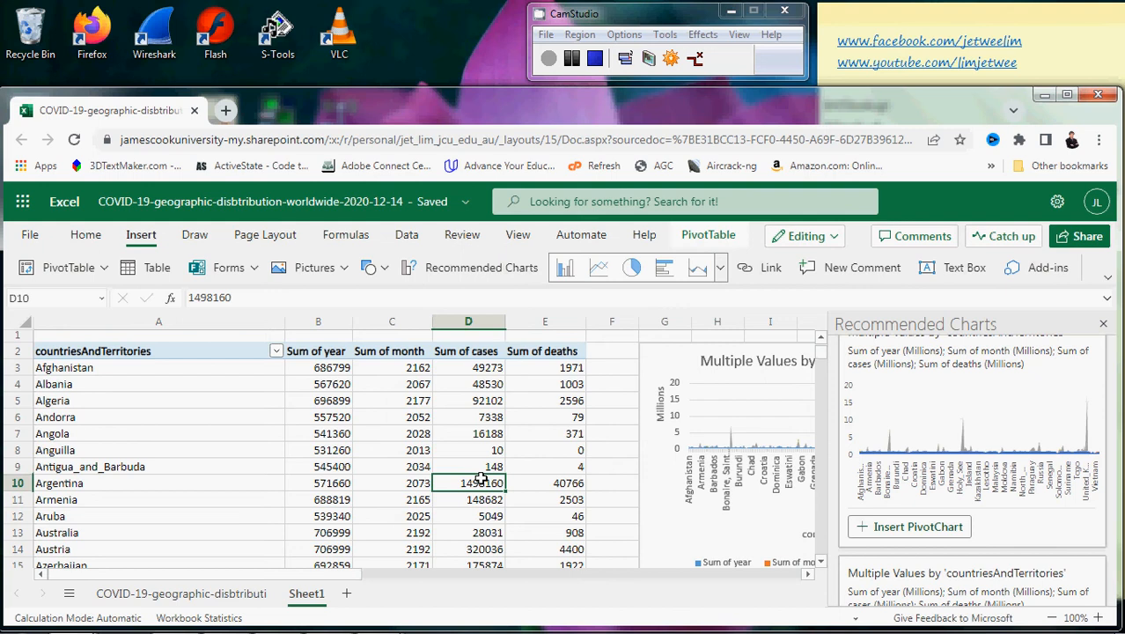
left_click(1105, 325)
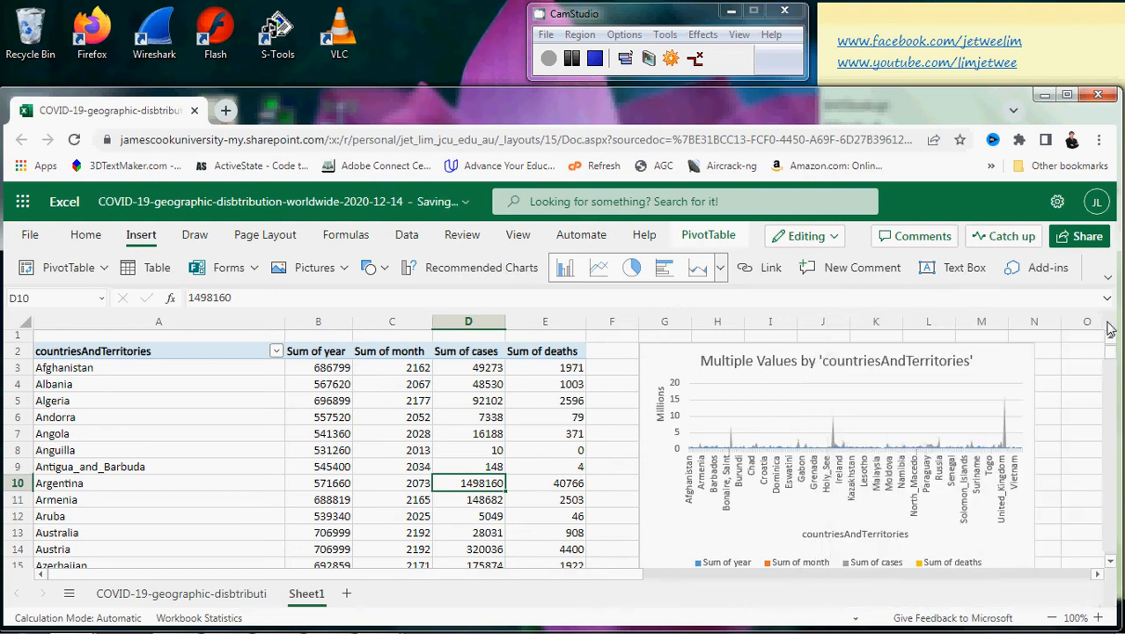